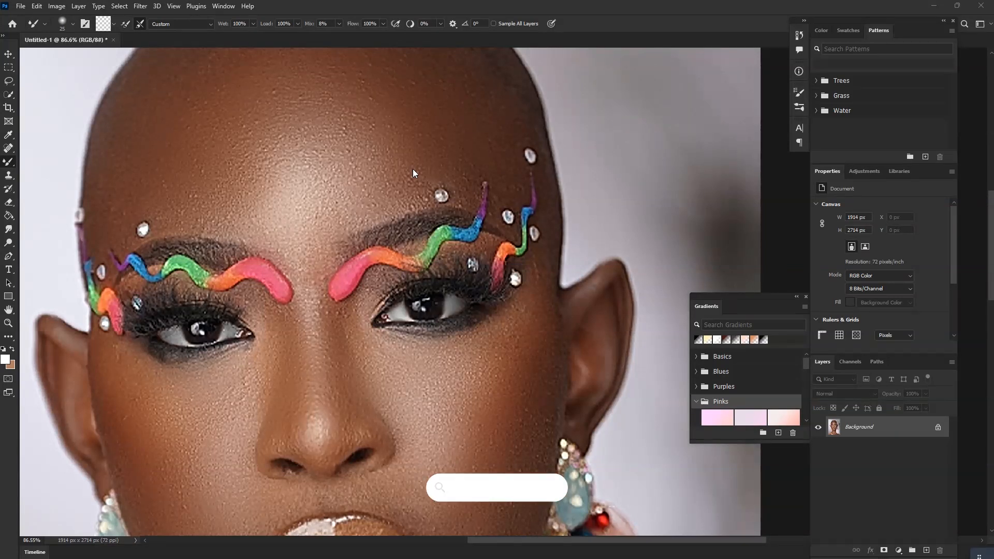
# Open the portrait in the Camera Raw Filter and expand the Color Mixer adjustments.
pyautogui.scroll(-3, 262, 232)
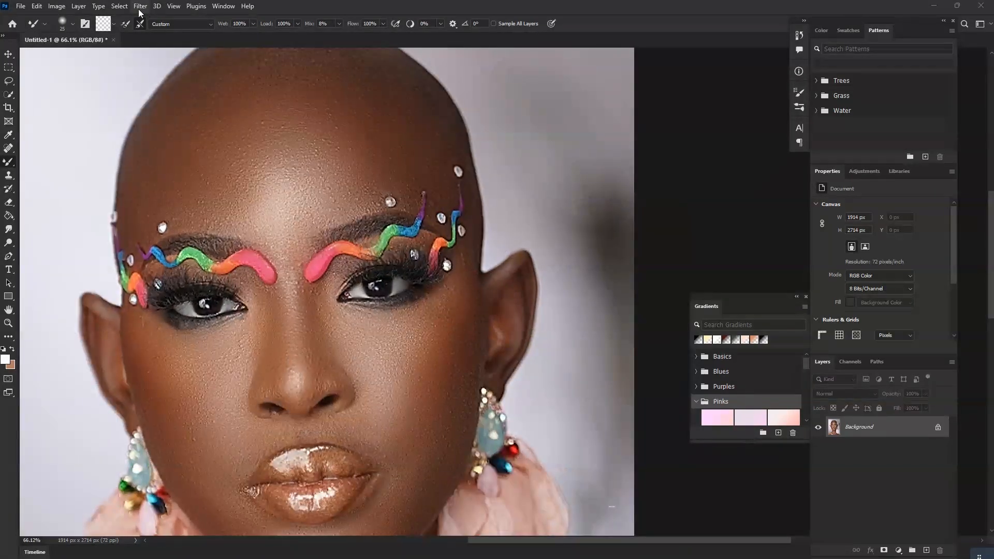
pyautogui.click(139, 7)
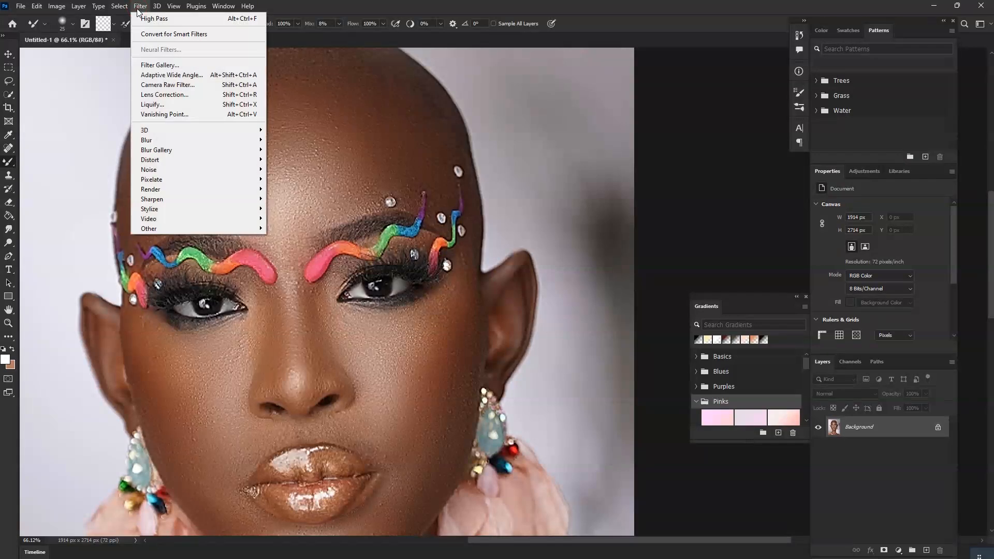
pyautogui.click(158, 84)
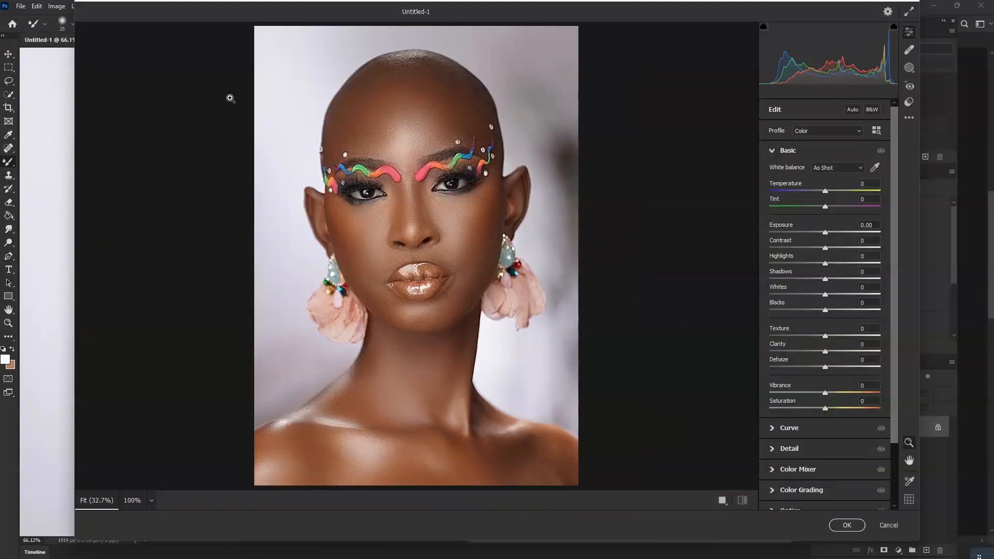
pyautogui.moveTo(230, 98); pyautogui.dragTo(501, 159)
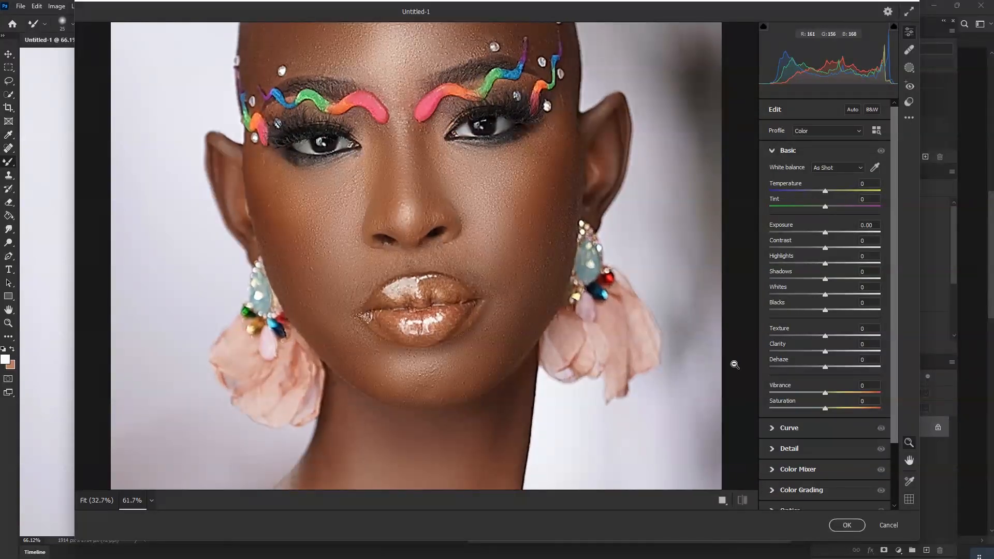
pyautogui.click(910, 461)
pyautogui.moveTo(477, 411)
pyautogui.mouseDown()
pyautogui.moveTo(446, 412)
pyautogui.moveTo(426, 392)
pyautogui.moveTo(477, 406)
pyautogui.mouseUp()
pyautogui.scroll(1, 477, 406)
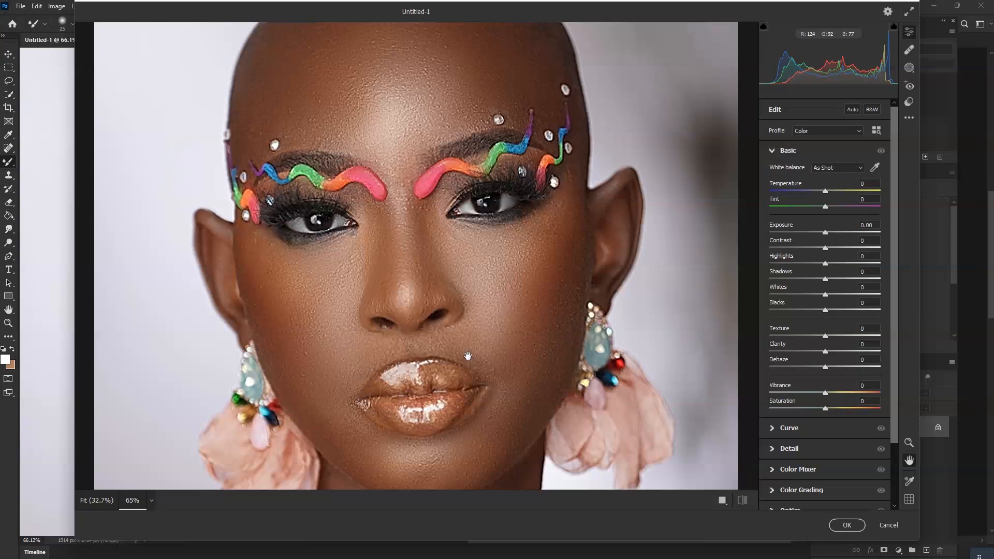
pyautogui.scroll(1, 468, 356)
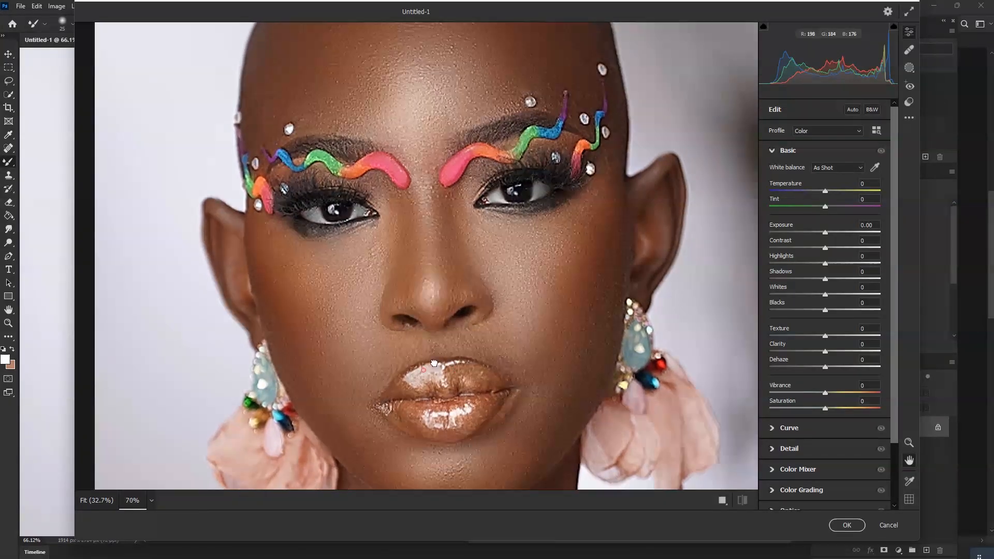
pyautogui.scroll(-2, 481, 357)
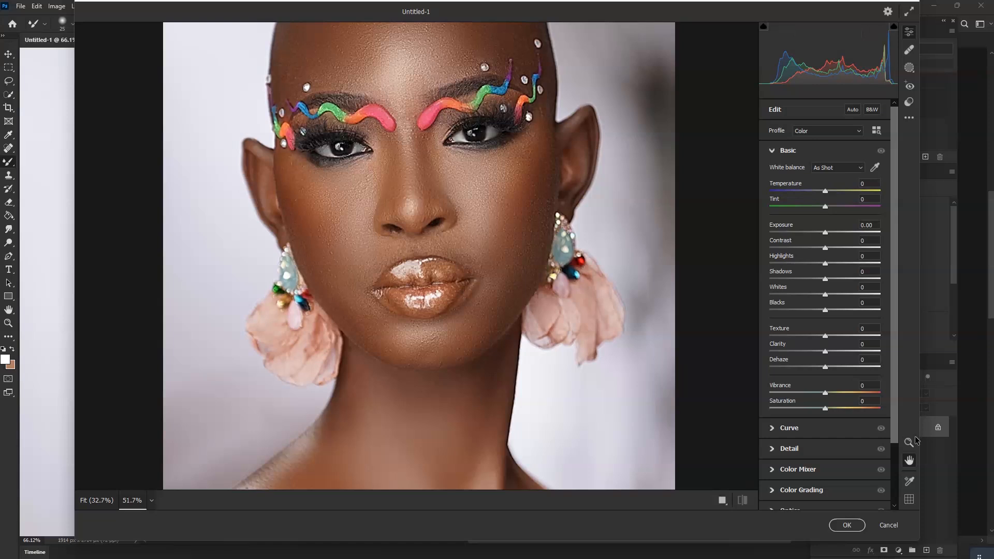
pyautogui.scroll(-3, 850, 446)
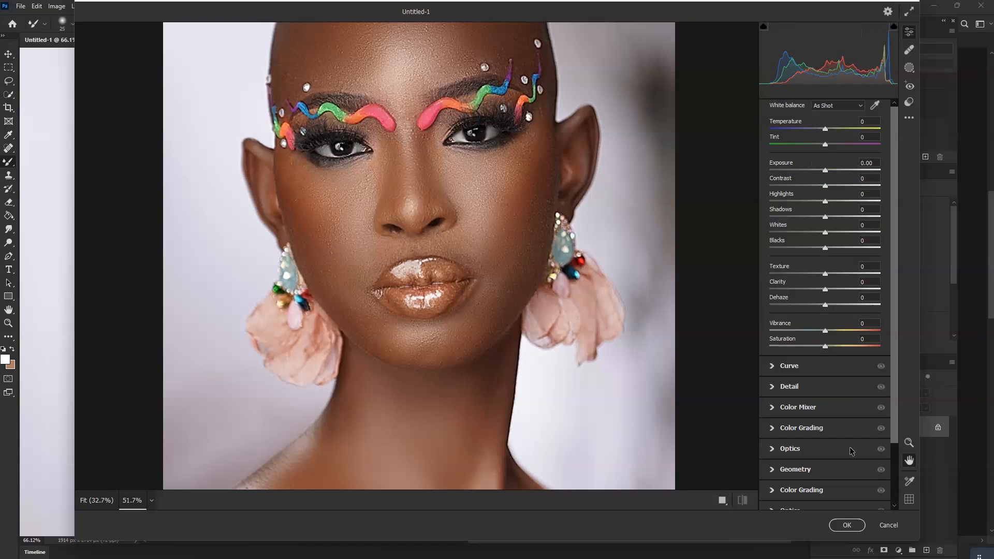
pyautogui.click(791, 397)
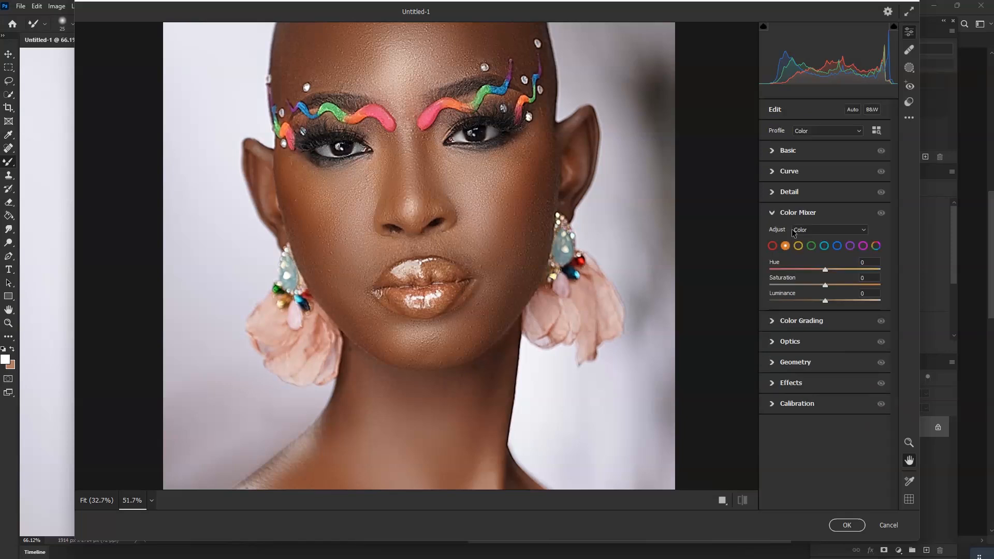
pyautogui.click(808, 229)
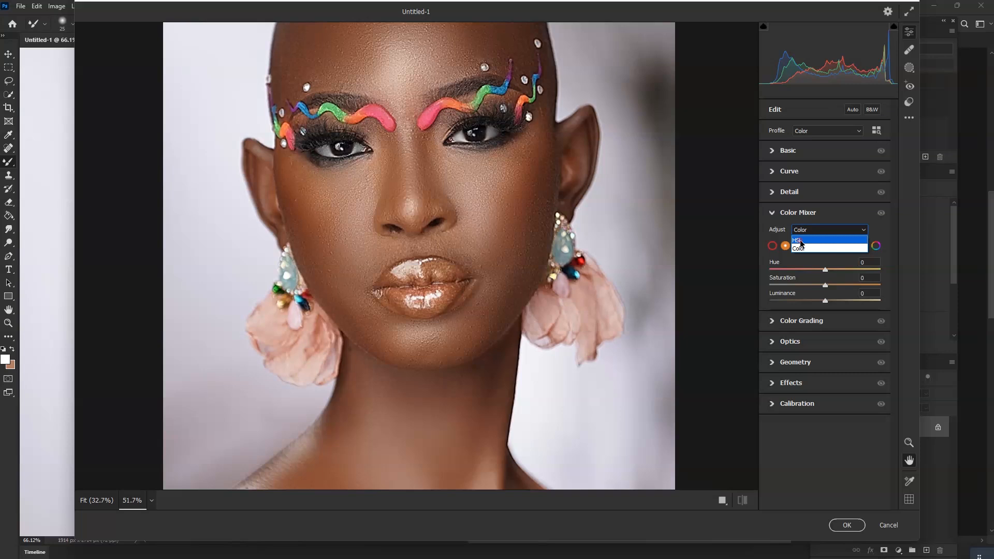
pyautogui.click(800, 241)
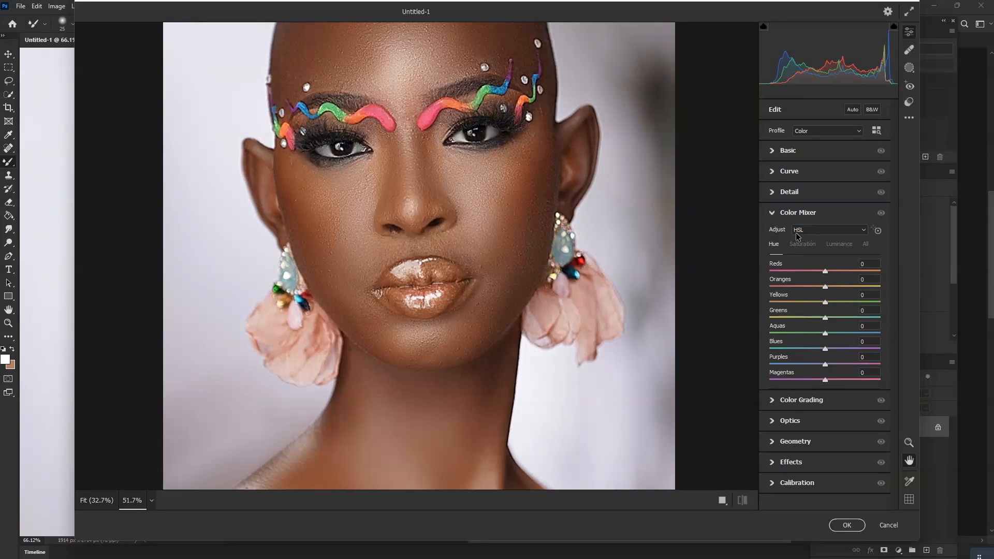
pyautogui.click(812, 231)
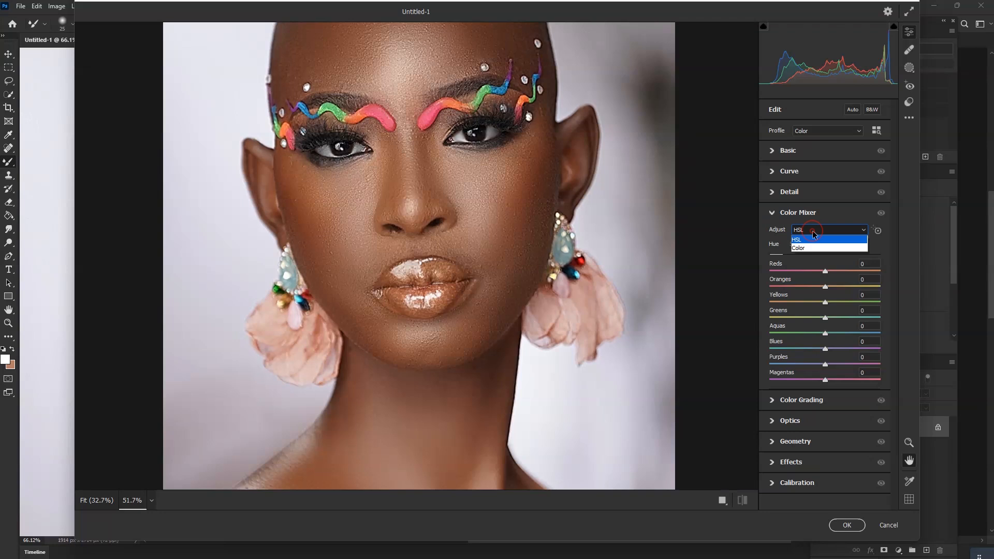
pyautogui.click(805, 233)
pyautogui.click(803, 234)
pyautogui.click(801, 249)
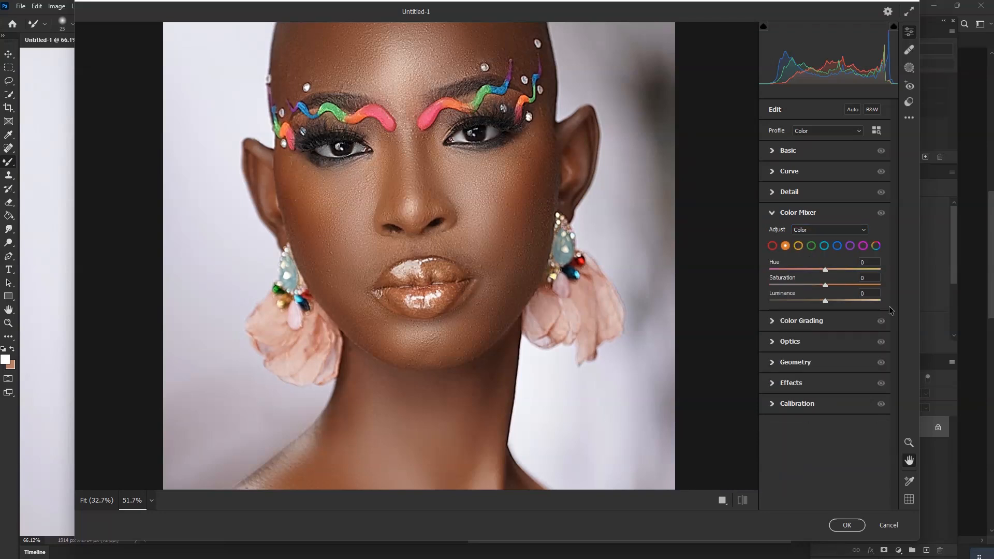
# In the Color Mixer, set the reds to hue -50 and saturation +60.
pyautogui.click(773, 247)
pyautogui.moveTo(842, 283); pyautogui.dragTo(810, 270)
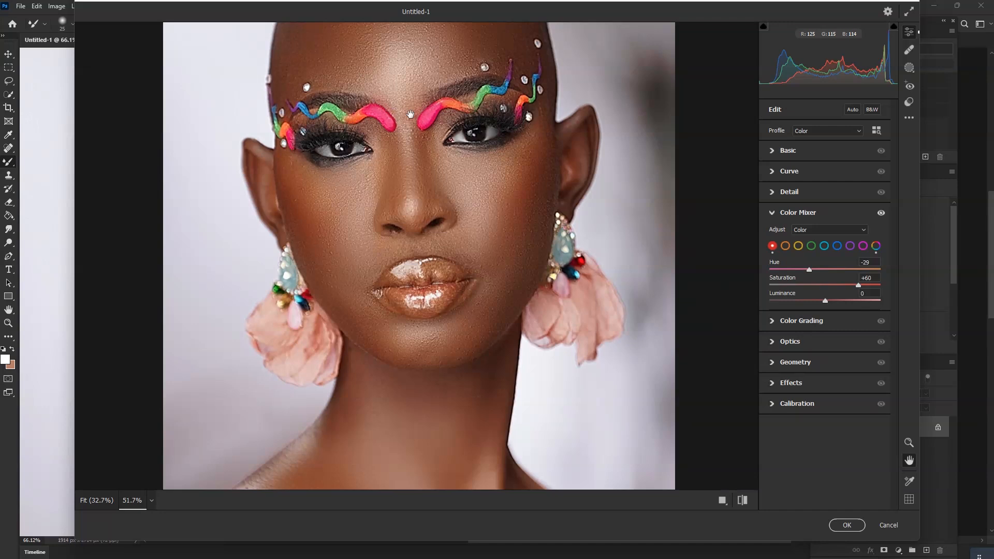
pyautogui.moveTo(807, 269)
pyautogui.mouseDown()
pyautogui.moveTo(768, 271)
pyautogui.moveTo(797, 270)
pyautogui.mouseUp()
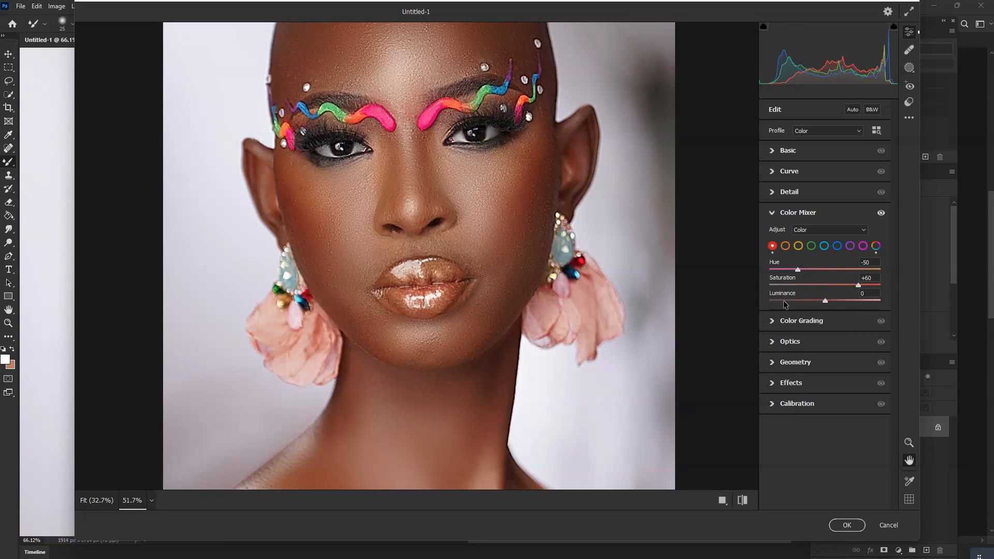
# Set the oranges to hue -12 and saturation +64, and compare the portrait with its default settings.
pyautogui.click(786, 247)
pyautogui.moveTo(827, 287); pyautogui.dragTo(853, 286)
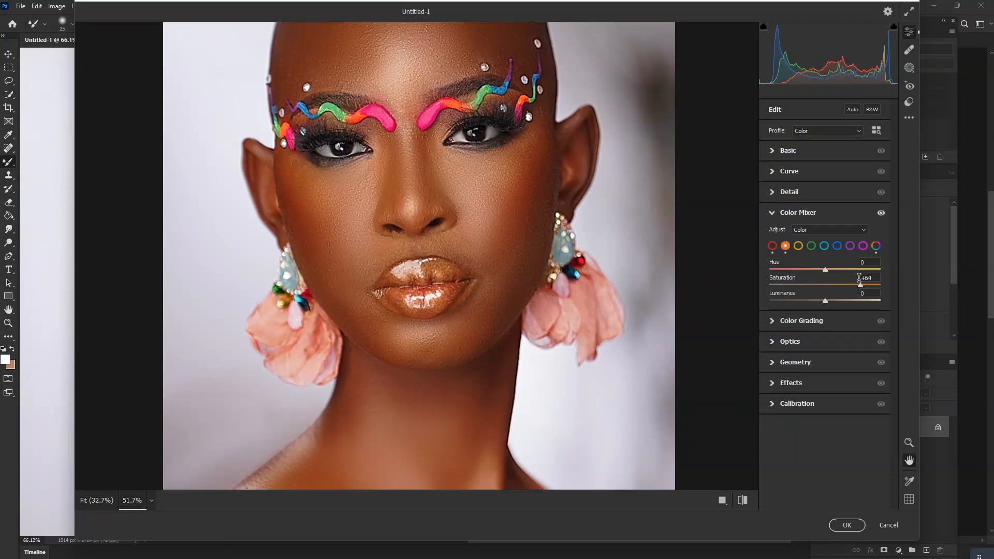
pyautogui.moveTo(826, 270); pyautogui.dragTo(818, 269)
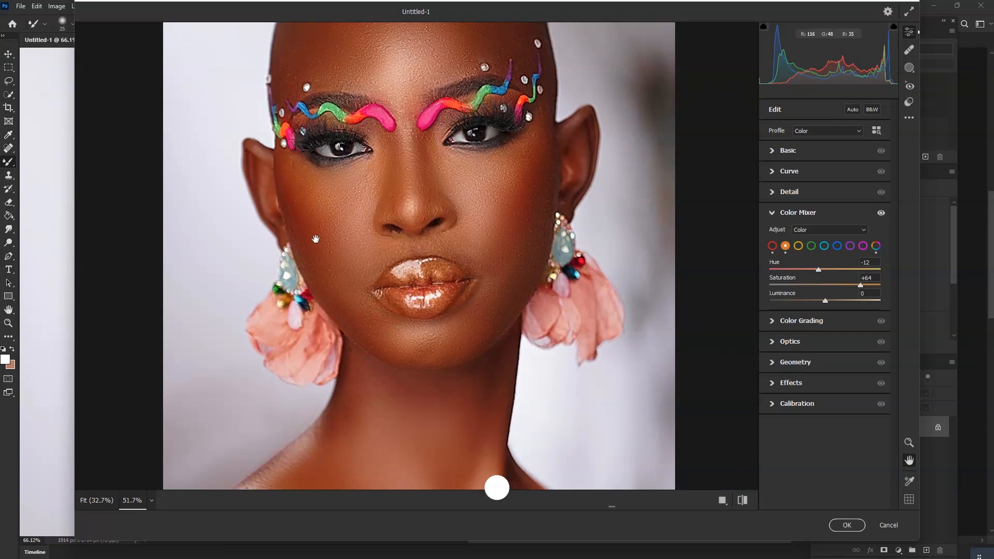
pyautogui.click(744, 501)
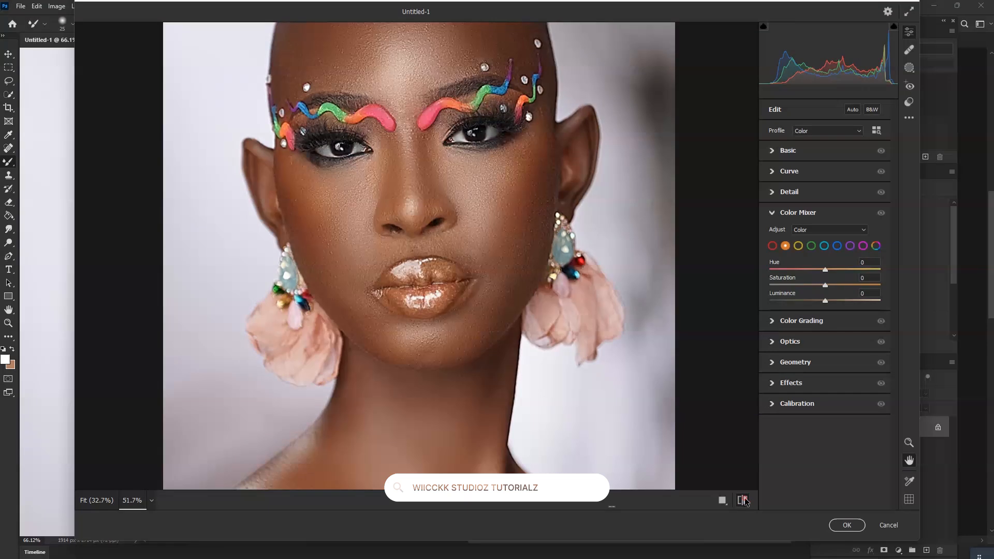
pyautogui.click(744, 501)
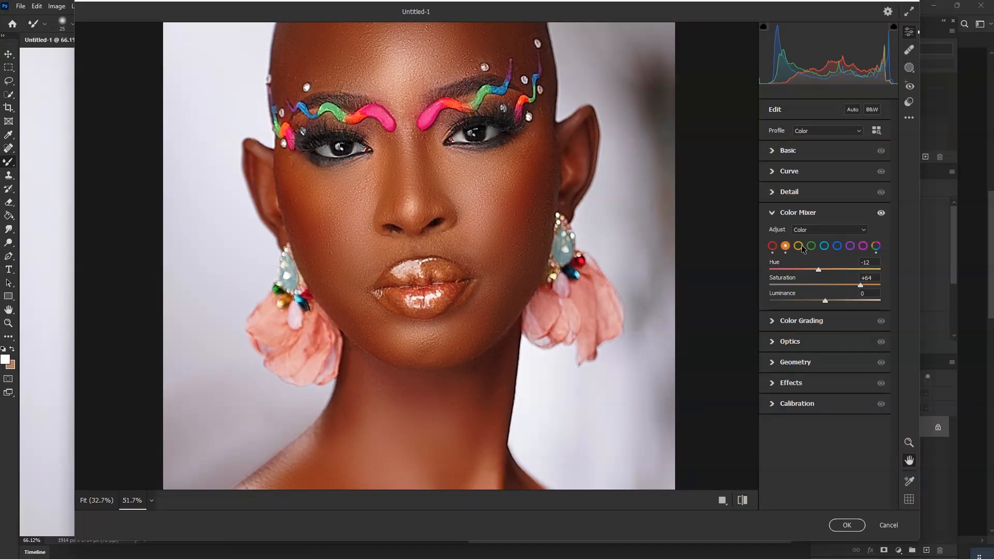
# Set the yellows to hue -29, saturation +39 and luminance -7, and the greens to hue +36 and saturation +76.
pyautogui.click(799, 247)
pyautogui.moveTo(825, 284); pyautogui.dragTo(922, 285)
pyautogui.moveTo(831, 282); pyautogui.dragTo(809, 266)
pyautogui.moveTo(846, 285); pyautogui.dragTo(848, 284)
pyautogui.moveTo(829, 303); pyautogui.dragTo(831, 300)
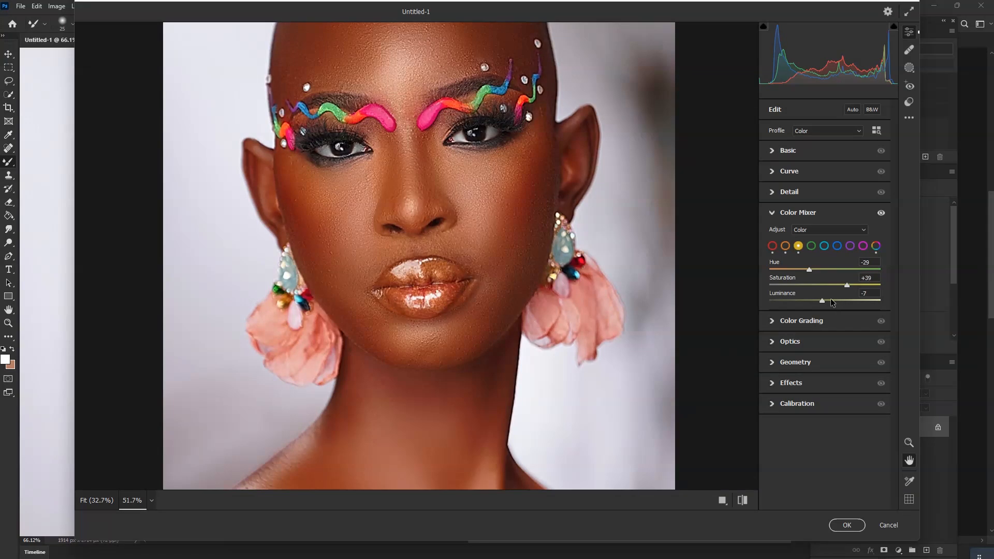
pyautogui.click(812, 246)
pyautogui.moveTo(825, 286)
pyautogui.mouseDown()
pyautogui.moveTo(897, 290)
pyautogui.moveTo(694, 289)
pyautogui.moveTo(899, 284)
pyautogui.moveTo(786, 279)
pyautogui.moveTo(874, 285)
pyautogui.moveTo(855, 270)
pyautogui.moveTo(809, 267)
pyautogui.moveTo(847, 269)
pyautogui.mouseUp()
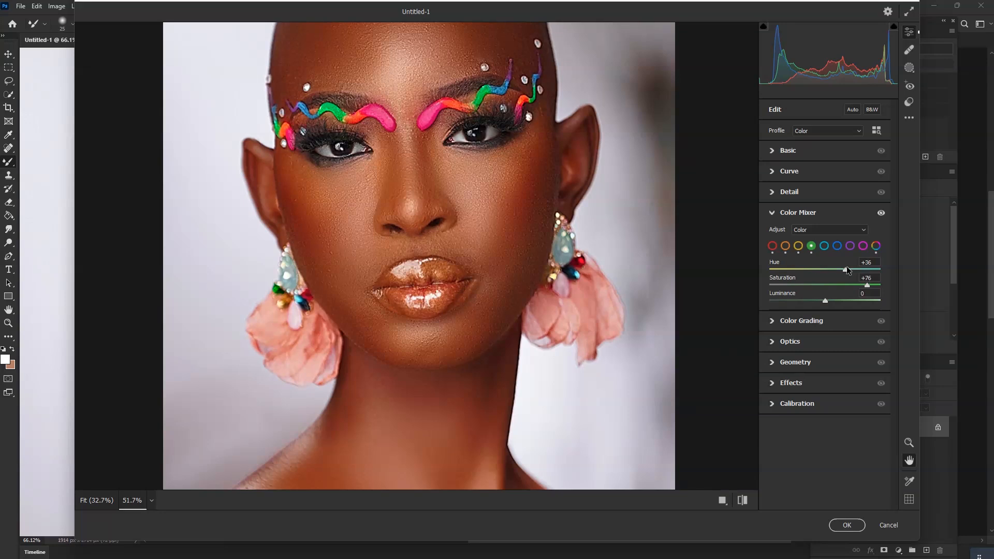
# Set the aquas' saturation to +38 and adjust their hue, trying +100 among other shifts.
pyautogui.click(825, 247)
pyautogui.moveTo(825, 285); pyautogui.dragTo(904, 284)
pyautogui.hotkey('shift', 'Down')
pyautogui.hotkey('shift', 'Down')
pyautogui.hotkey('shift', 'Down')
pyautogui.hotkey('shift', 'Down')
pyautogui.hotkey('shift', 'Down')
pyautogui.hotkey('shift', 'Down')
pyautogui.hotkey('shift', 'Down')
pyautogui.hotkey('shift', 'Down')
pyautogui.hotkey('shift', 'Down')
pyautogui.hotkey('shift', 'Down')
pyautogui.hotkey('shift', 'Down')
pyautogui.hotkey('shift', 'Down')
pyautogui.hotkey('shift', 'Down')
pyautogui.hotkey('shift', 'Down')
pyautogui.hotkey('shift', 'Down')
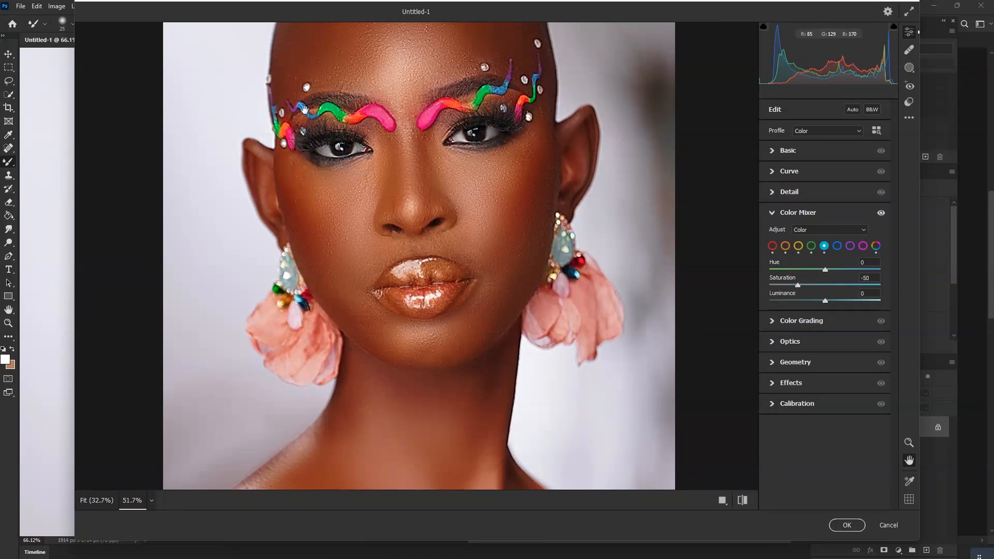
pyautogui.moveTo(798, 285); pyautogui.dragTo(751, 269)
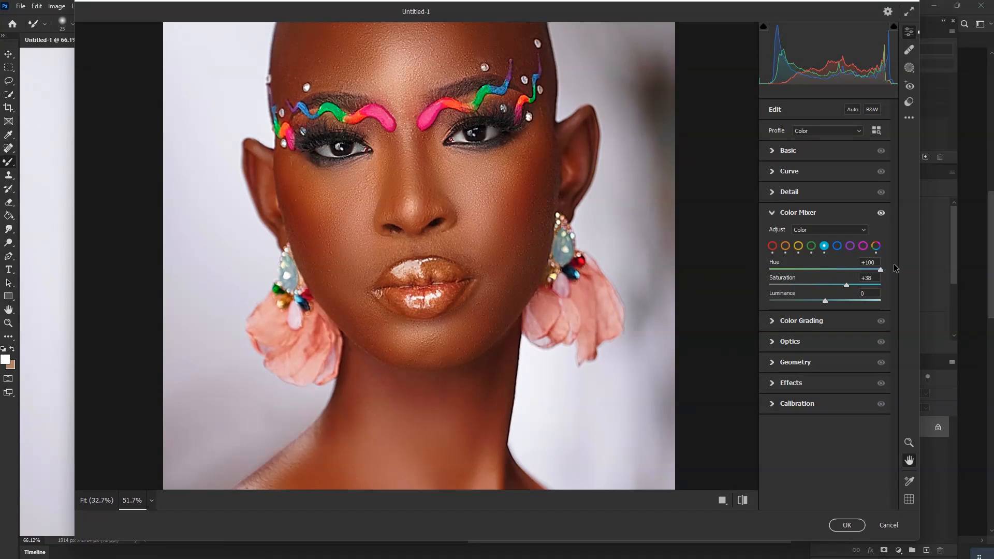
pyautogui.moveTo(811, 267); pyautogui.dragTo(751, 268)
# Shift the blues to hue -57 and raise their saturation to +74.
pyautogui.click(838, 245)
pyautogui.moveTo(838, 284); pyautogui.dragTo(857, 278)
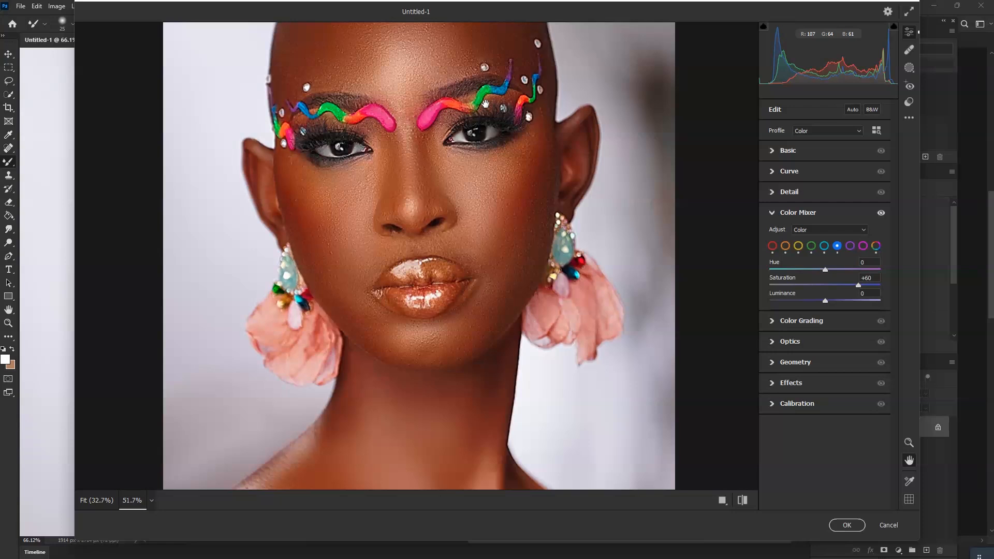
pyautogui.moveTo(859, 286); pyautogui.dragTo(794, 273)
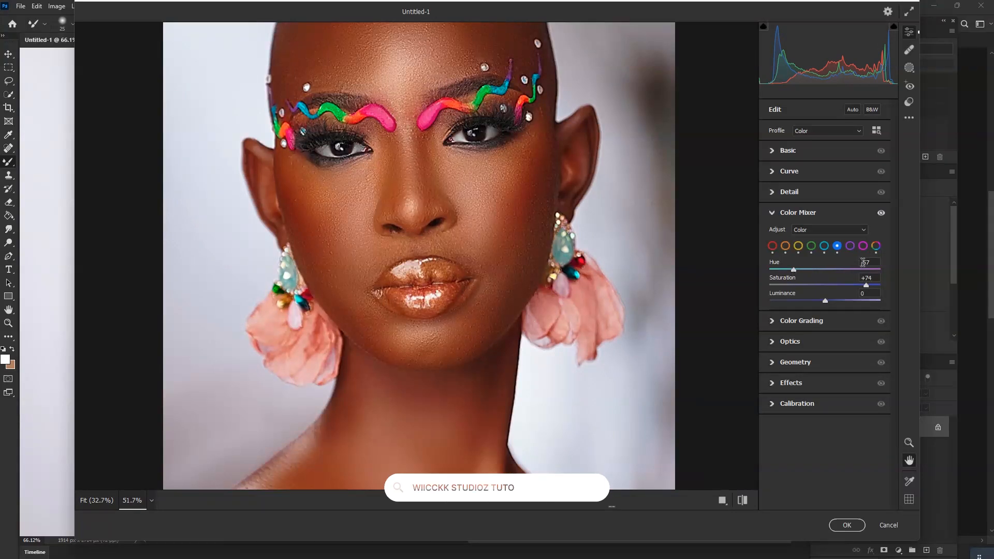
# Try full saturation on the purples, and reduce it to -63 to mute the background tint.
pyautogui.click(850, 246)
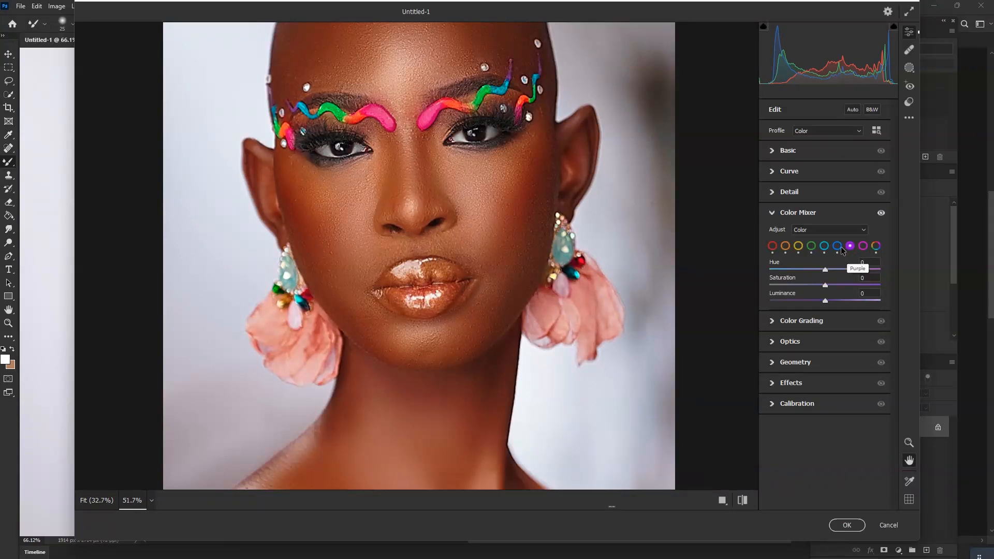
pyautogui.moveTo(834, 289); pyautogui.dragTo(907, 282)
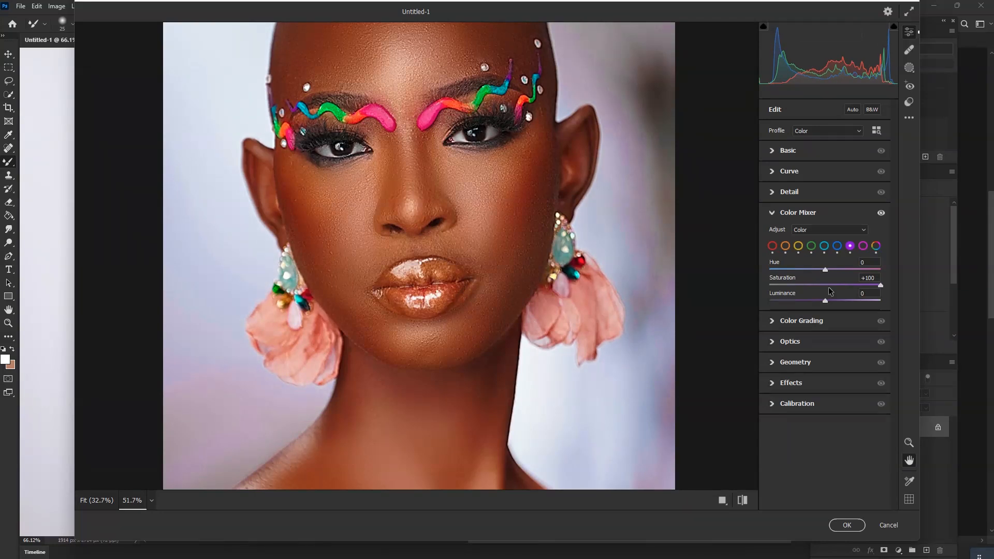
pyautogui.moveTo(826, 289); pyautogui.dragTo(790, 285)
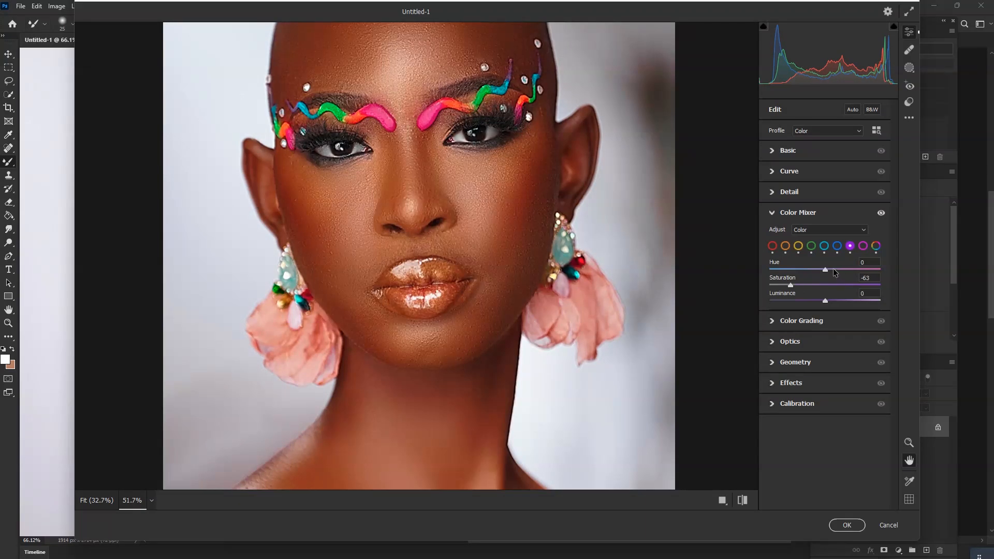
# Lower the magentas' saturation to -24 and compare the color changes with the default settings.
pyautogui.click(863, 247)
pyautogui.moveTo(825, 286); pyautogui.dragTo(791, 285)
pyautogui.click(744, 501)
pyautogui.click(744, 502)
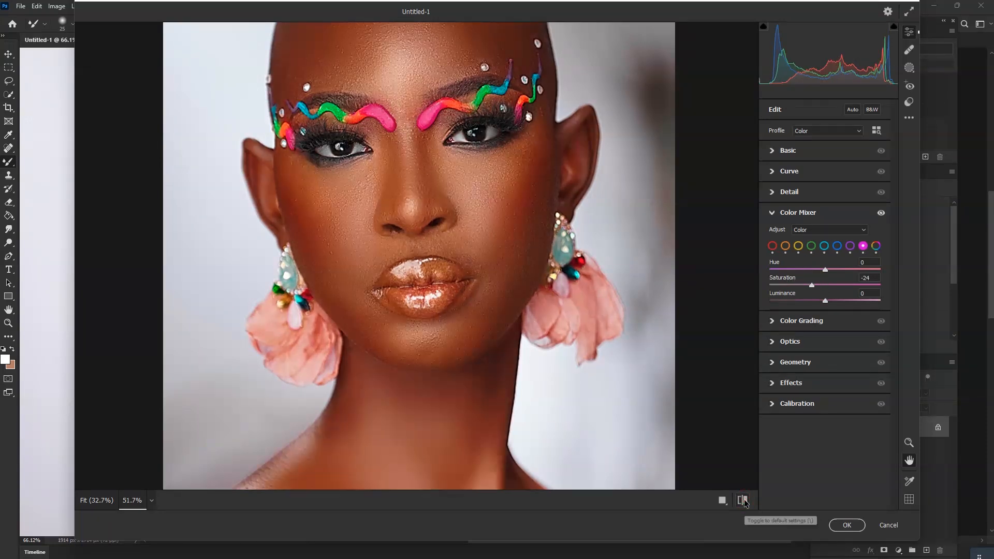
# In the Basic adjustments, set Blacks to -48, Contrast to +32 and Shadows to +21, comparing the portrait with its default settings.
pyautogui.scroll(-2, 482, 333)
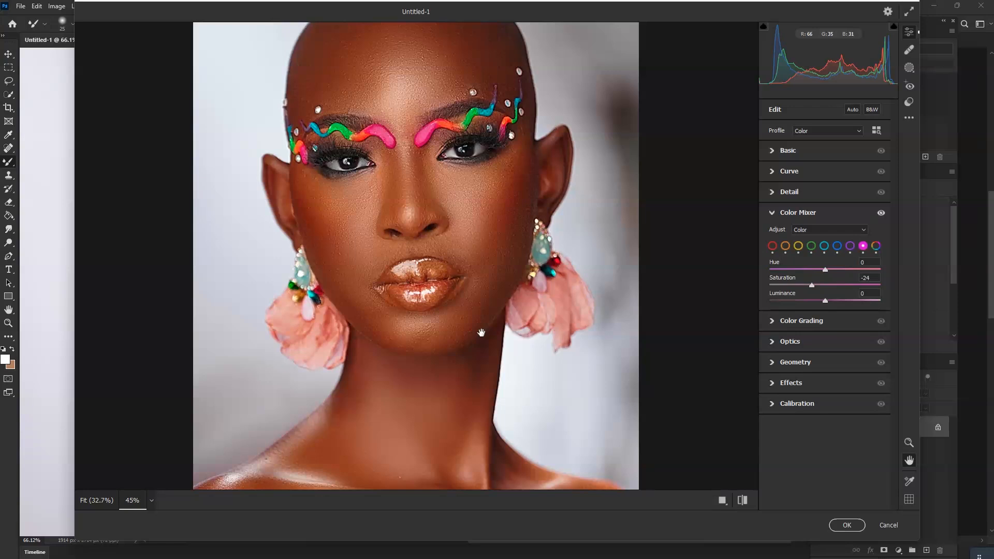
pyautogui.scroll(1, 482, 333)
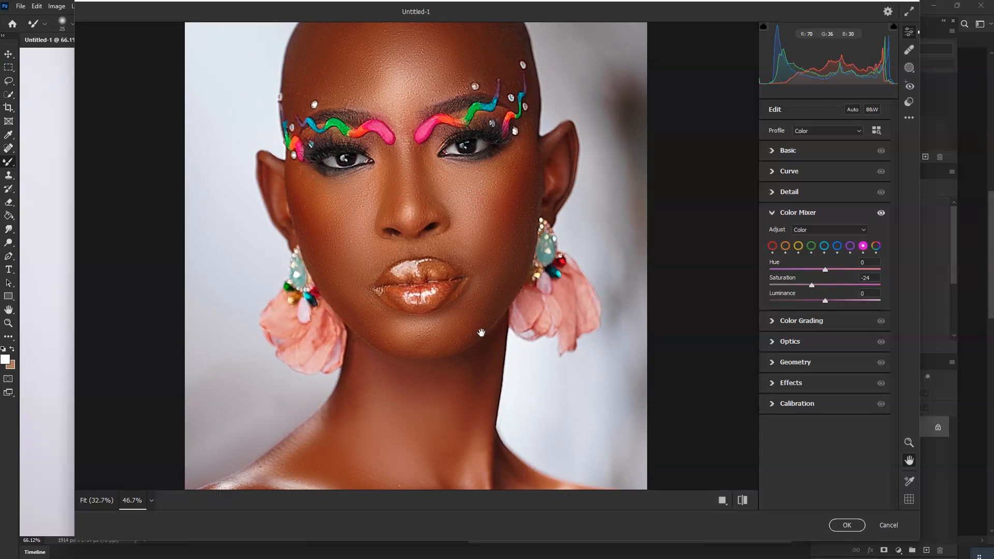
pyautogui.click(781, 151)
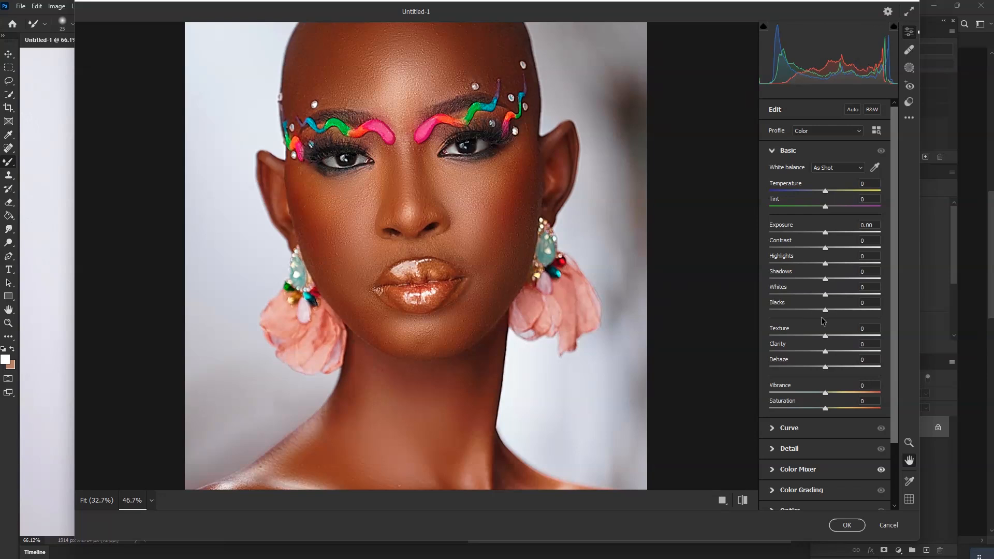
pyautogui.moveTo(825, 309); pyautogui.dragTo(799, 309)
pyautogui.moveTo(824, 247); pyautogui.dragTo(848, 249)
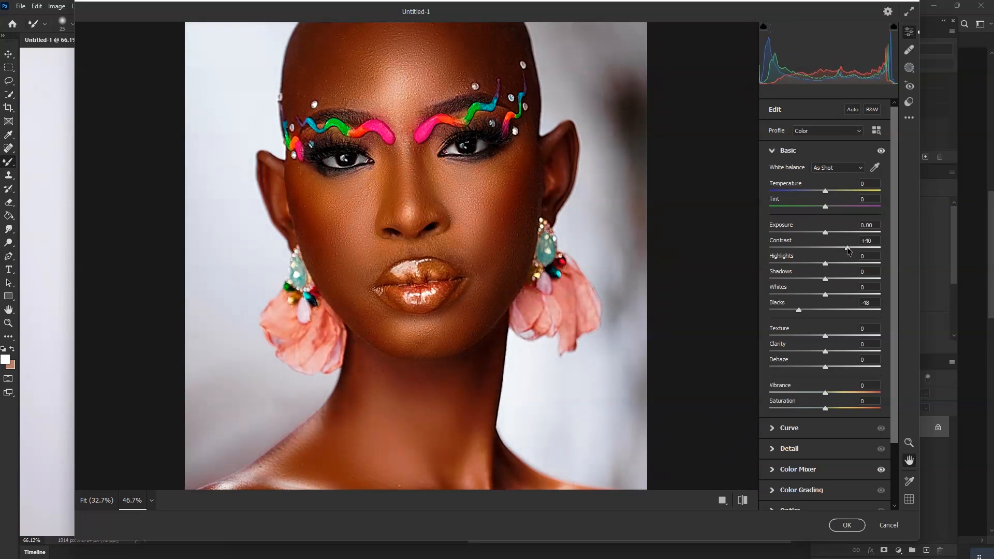
pyautogui.click(743, 500)
pyautogui.click(743, 500)
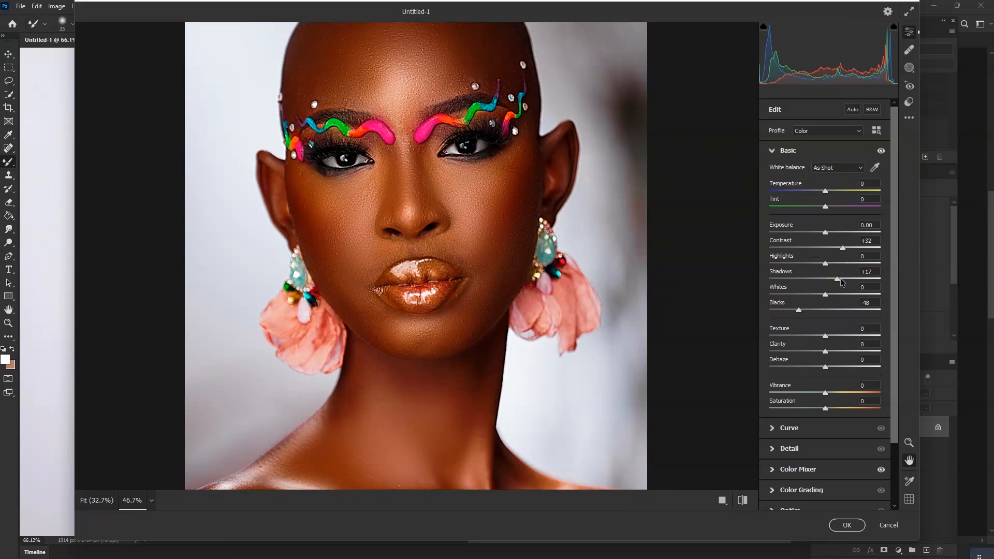
pyautogui.moveTo(841, 280); pyautogui.dragTo(838, 280)
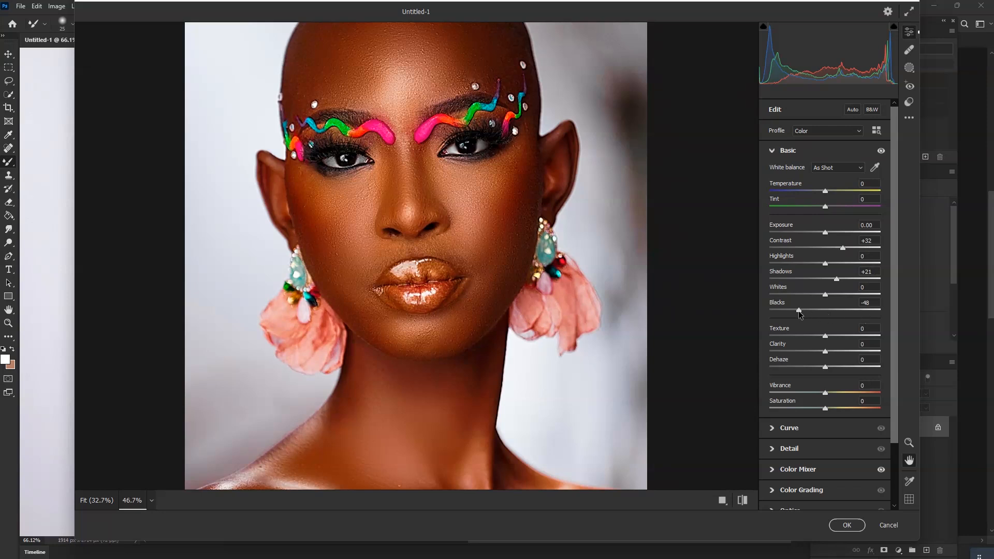
# Raise Whites to +29 in the Basic adjustments and compare the portrait with its default settings.
pyautogui.moveTo(825, 294); pyautogui.dragTo(842, 296)
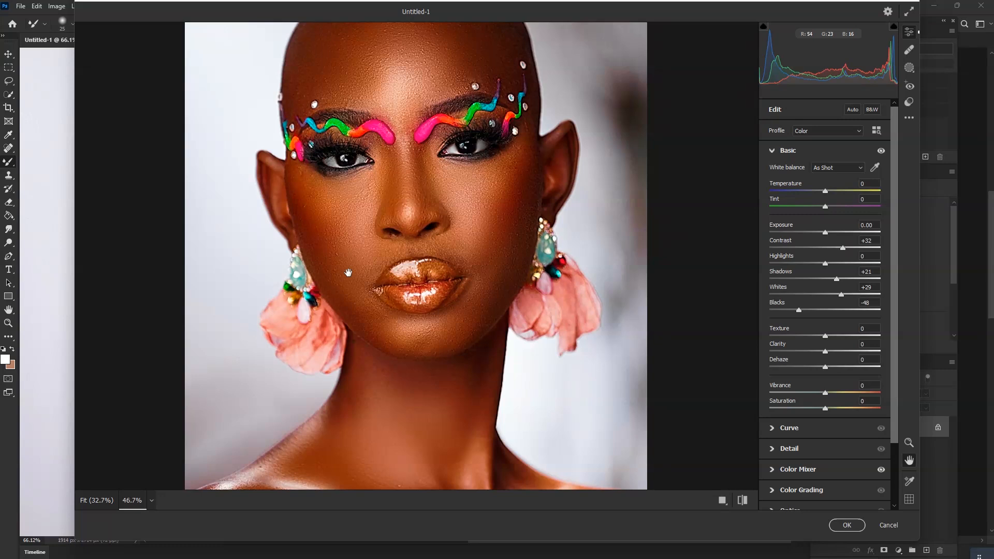
pyautogui.click(743, 501)
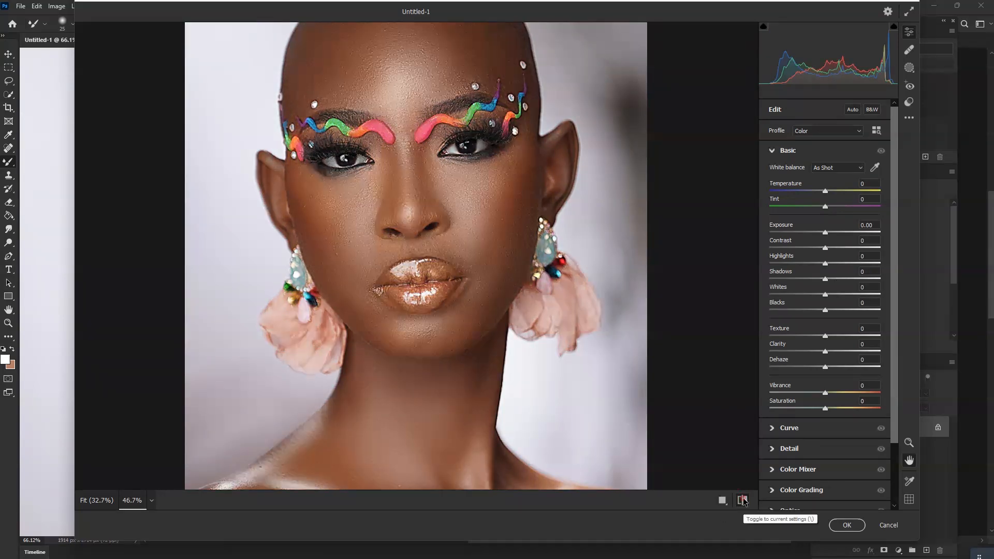
pyautogui.click(742, 500)
# Deepen the tones by setting Blacks to -64, Contrast to +45 and Highlights to -55.
pyautogui.moveTo(796, 310); pyautogui.dragTo(786, 311)
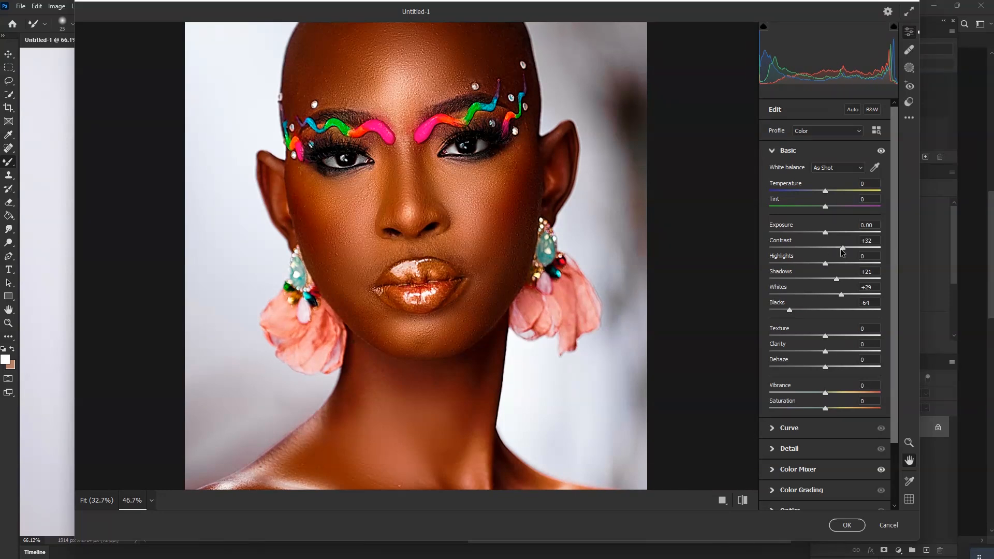
pyautogui.moveTo(843, 248); pyautogui.dragTo(850, 247)
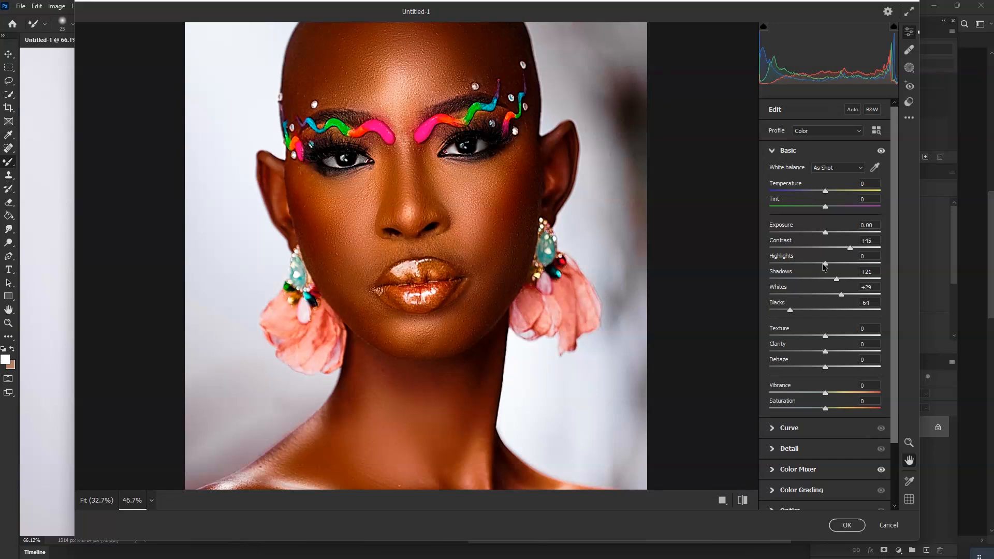
pyautogui.moveTo(820, 265); pyautogui.dragTo(795, 264)
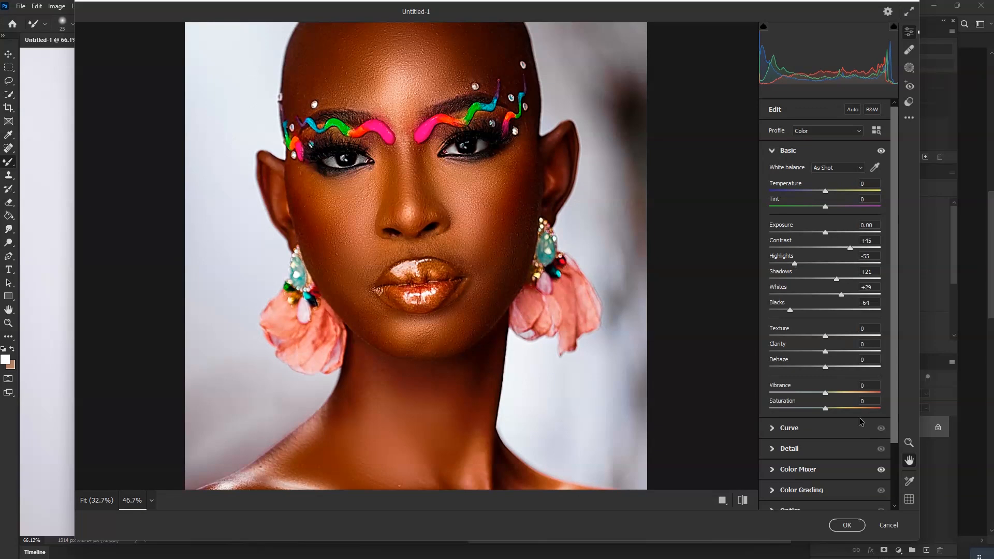
# Set Vibrance to -39, Temperature to -3, Tint to -8 and Saturation to +17, comparing the portrait with its default settings.
pyautogui.moveTo(825, 393); pyautogui.dragTo(813, 392)
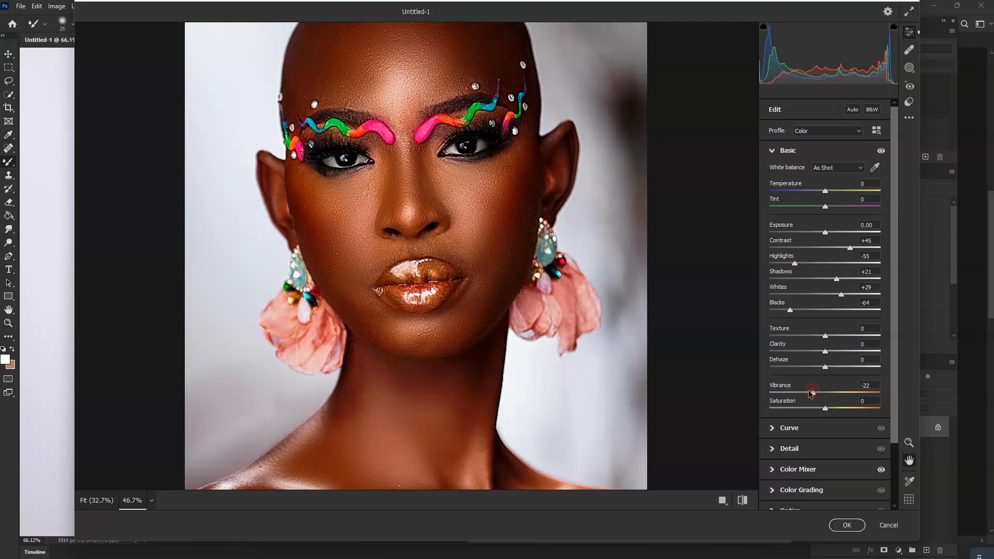
pyautogui.moveTo(811, 392); pyautogui.dragTo(805, 392)
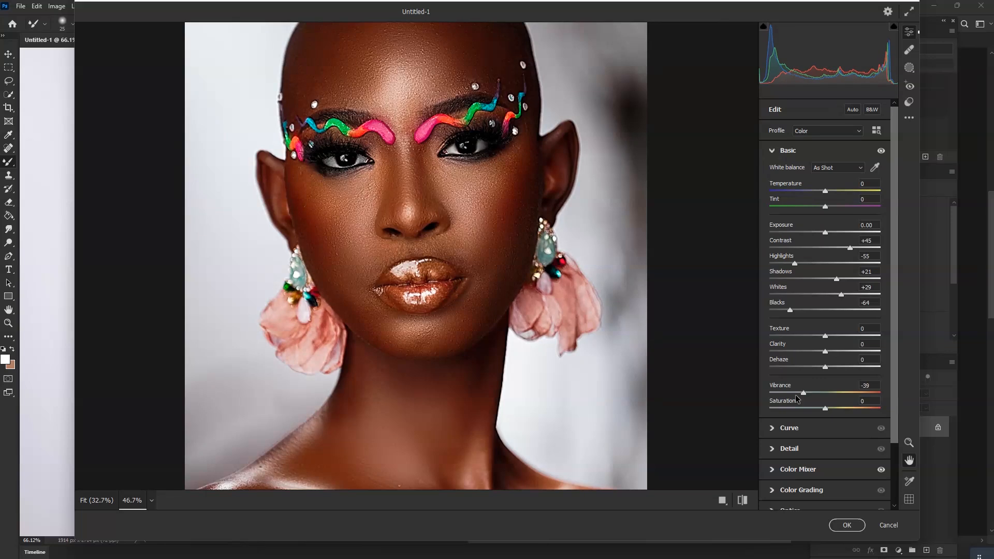
pyautogui.click(746, 502)
pyautogui.click(746, 501)
pyautogui.moveTo(824, 207)
pyautogui.mouseDown()
pyautogui.moveTo(830, 192)
pyautogui.moveTo(822, 209)
pyautogui.mouseUp()
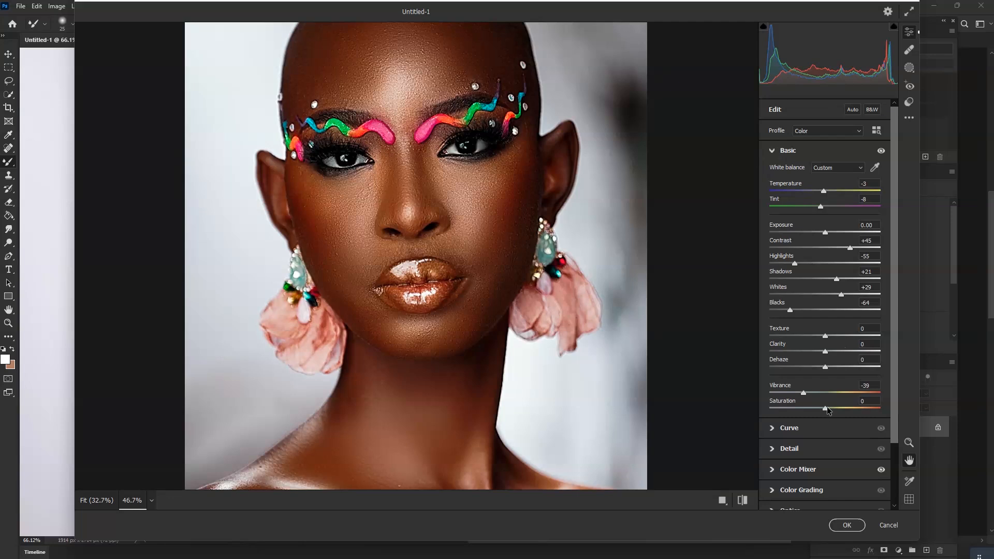
pyautogui.moveTo(827, 408); pyautogui.dragTo(837, 408)
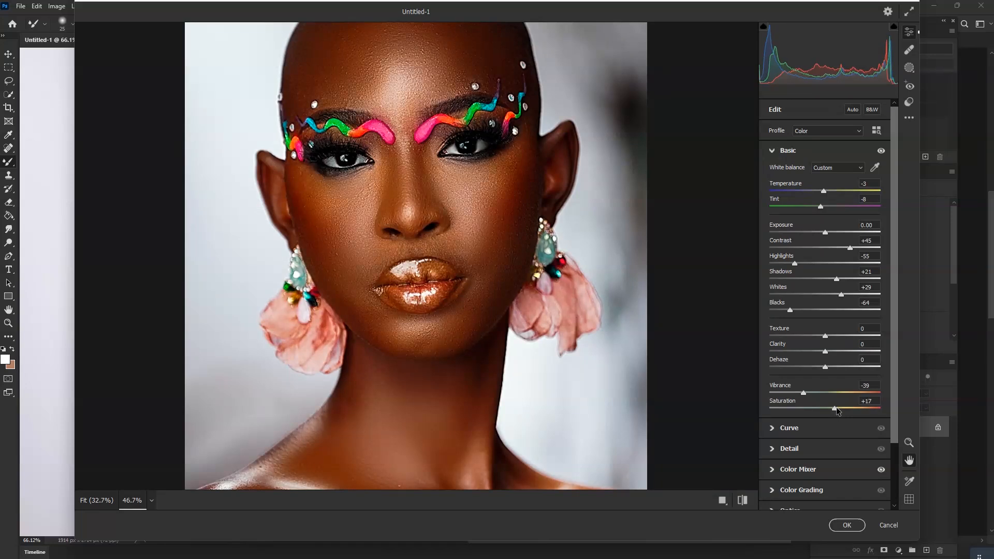
# Examine the graded portrait against its default settings, both close up and as a whole image.
pyautogui.click(746, 501)
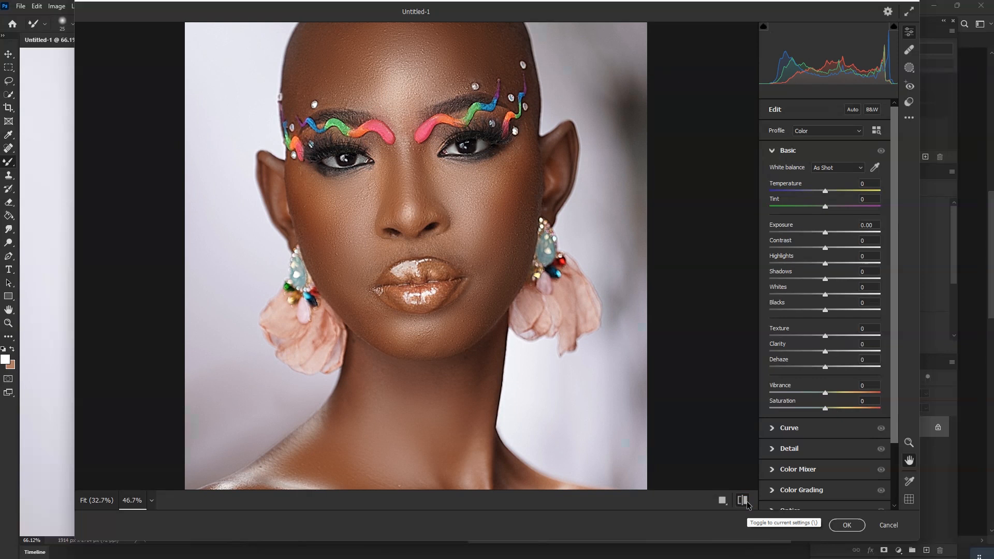
pyautogui.click(745, 501)
pyautogui.scroll(-5, 409, 348)
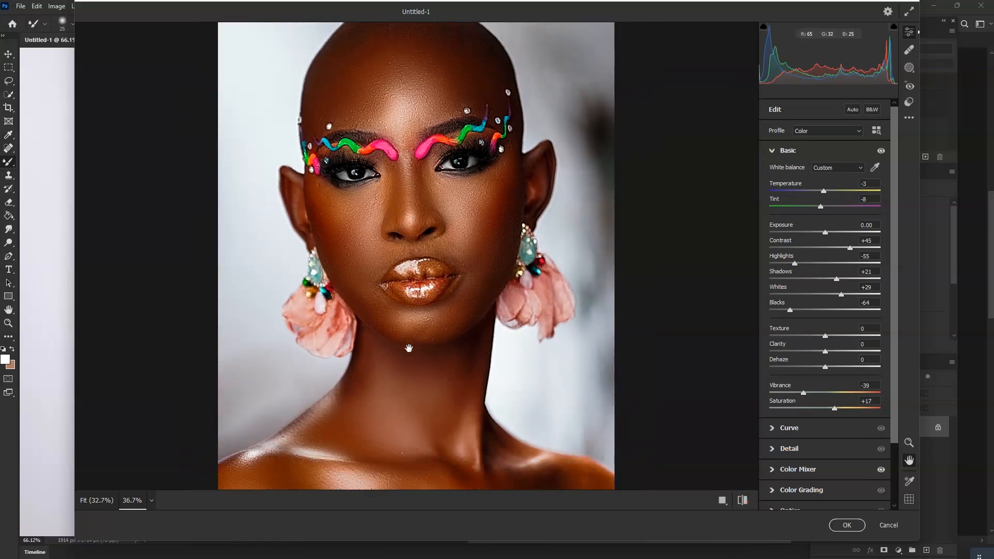
pyautogui.scroll(1, 407, 372)
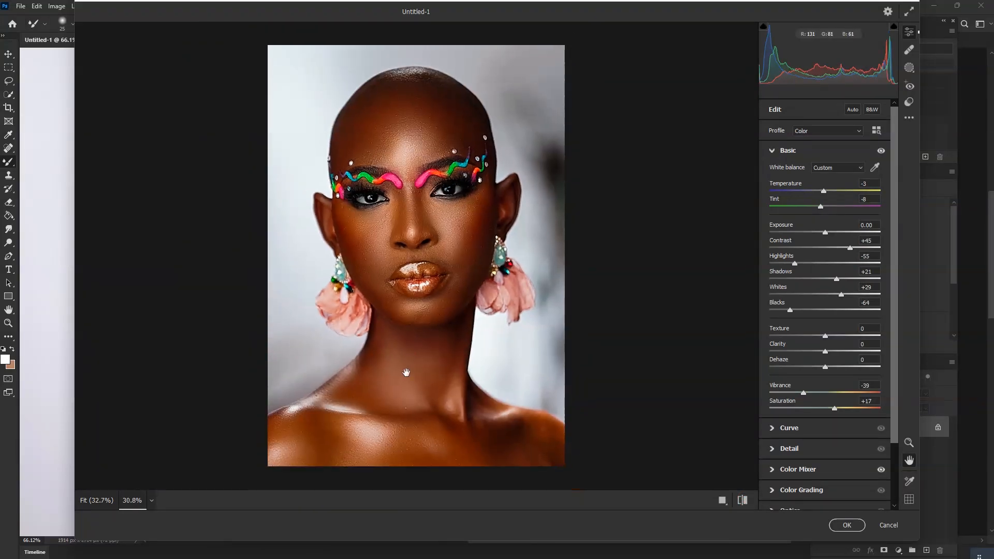
pyautogui.click(745, 501)
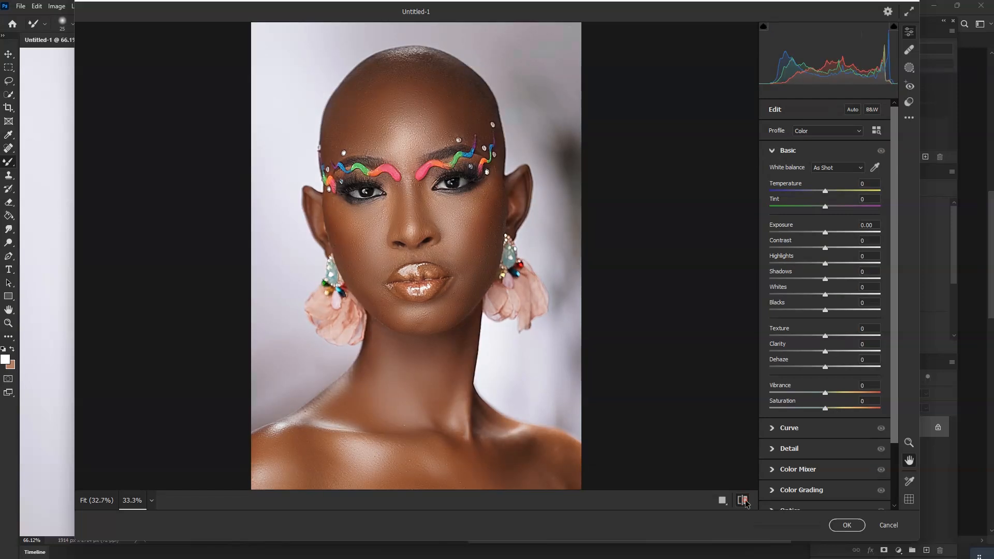
pyautogui.click(745, 502)
pyautogui.click(745, 502)
pyautogui.click(745, 502)
pyautogui.scroll(2, 407, 325)
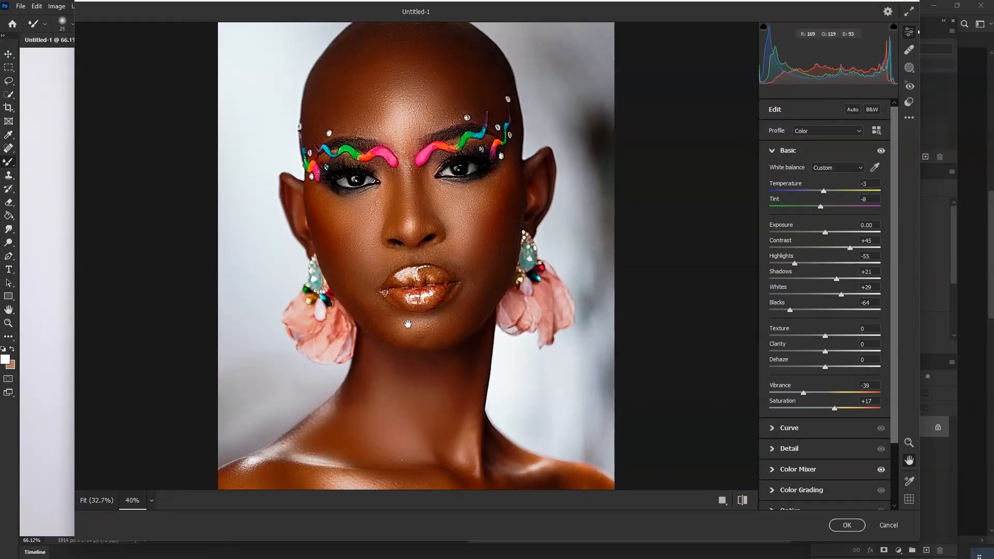
# Apply the Camera Raw Filter adjustments to the Background layer and review the whole portrait in the document.
pyautogui.click(838, 528)
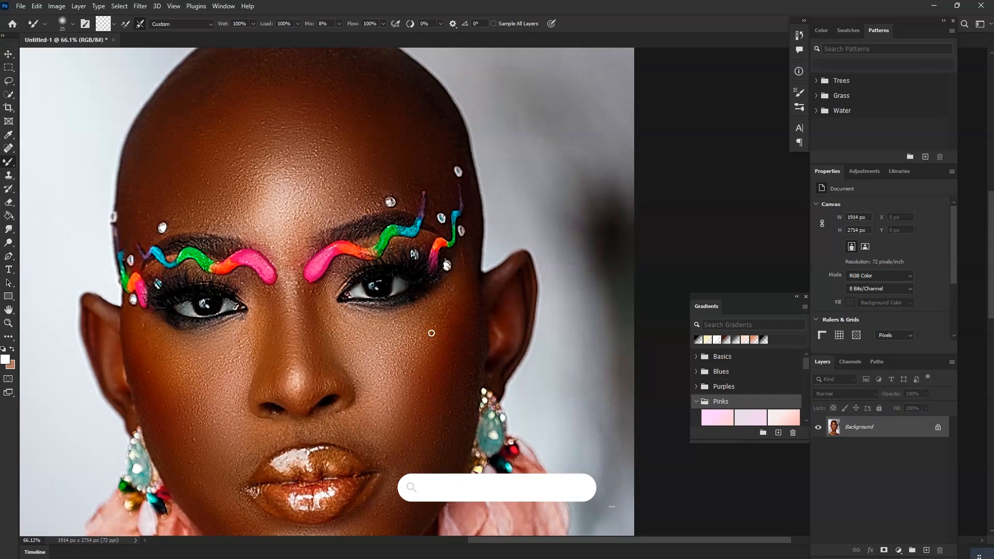
pyautogui.scroll(-3, 433, 333)
pyautogui.scroll(-3, 429, 331)
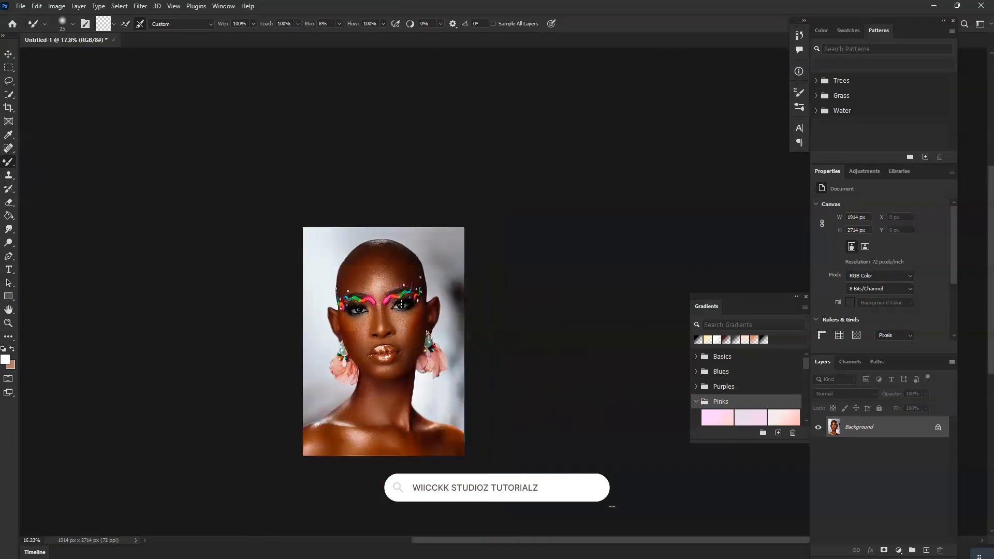
pyautogui.scroll(3, 347, 344)
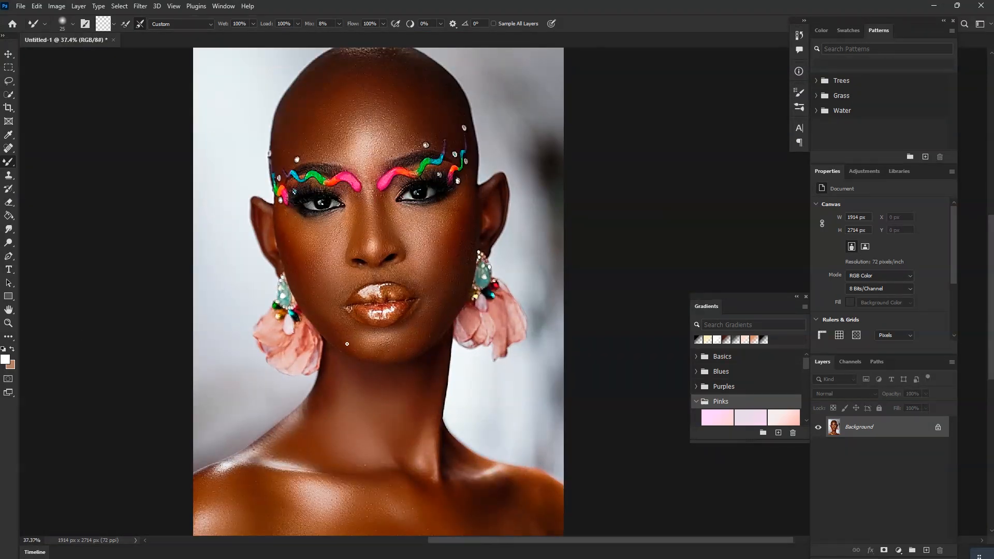